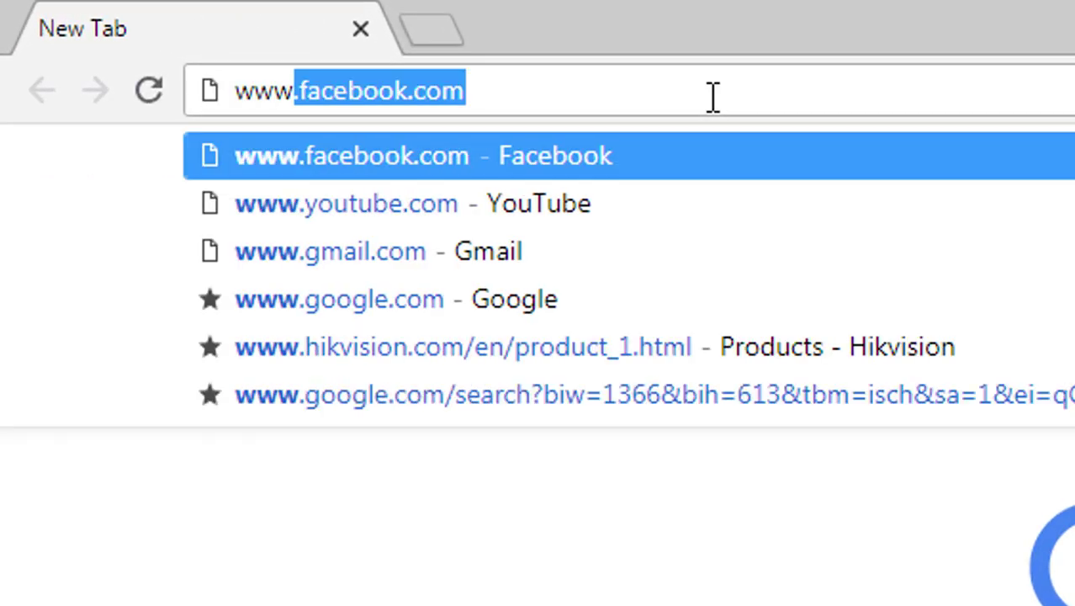
{"action": "key", "text": "BackSpace"}
{"action": "type", "text": "."}
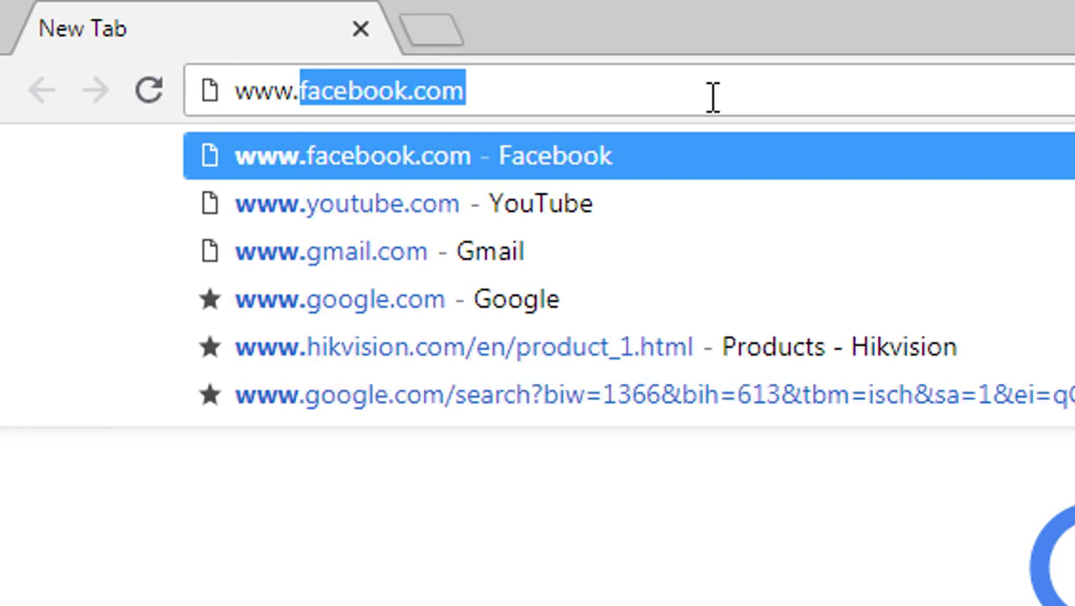
{"action": "type", "text": "paypa"}
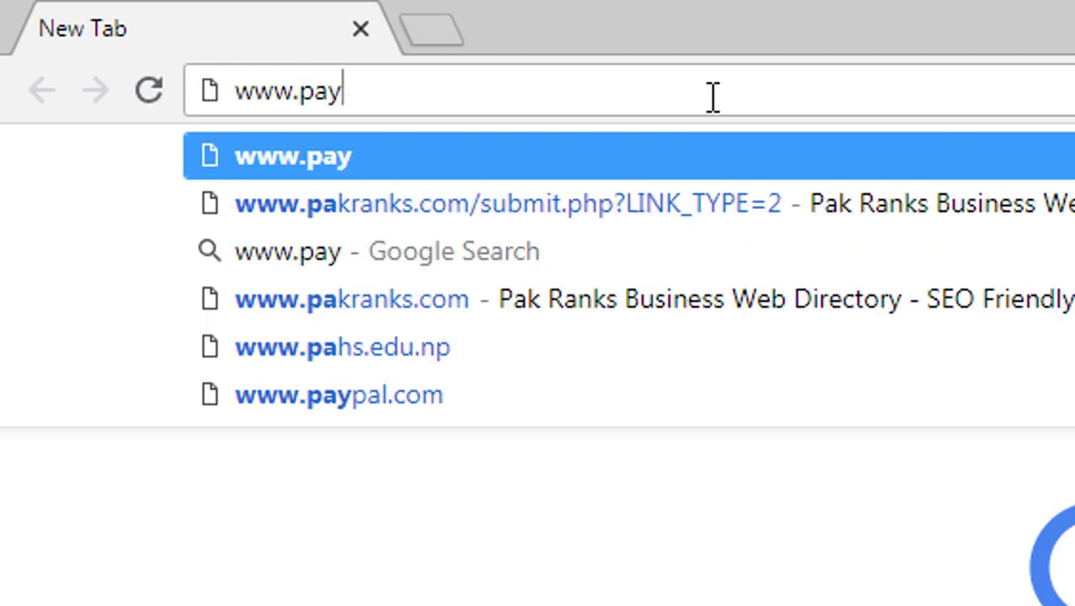
{"action": "type", "text": "l.com"}
{"action": "key", "text": "Return"}
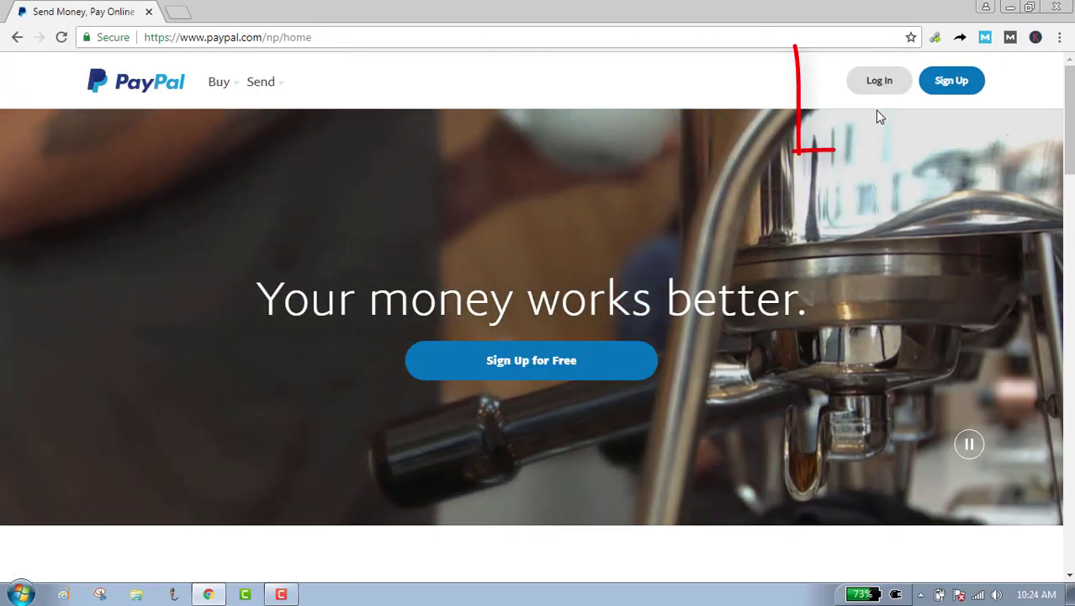
Start a new PayPal sign-up, leaving Nepal selected as the country.
{"action": "left_click", "coordinate": [952, 81]}
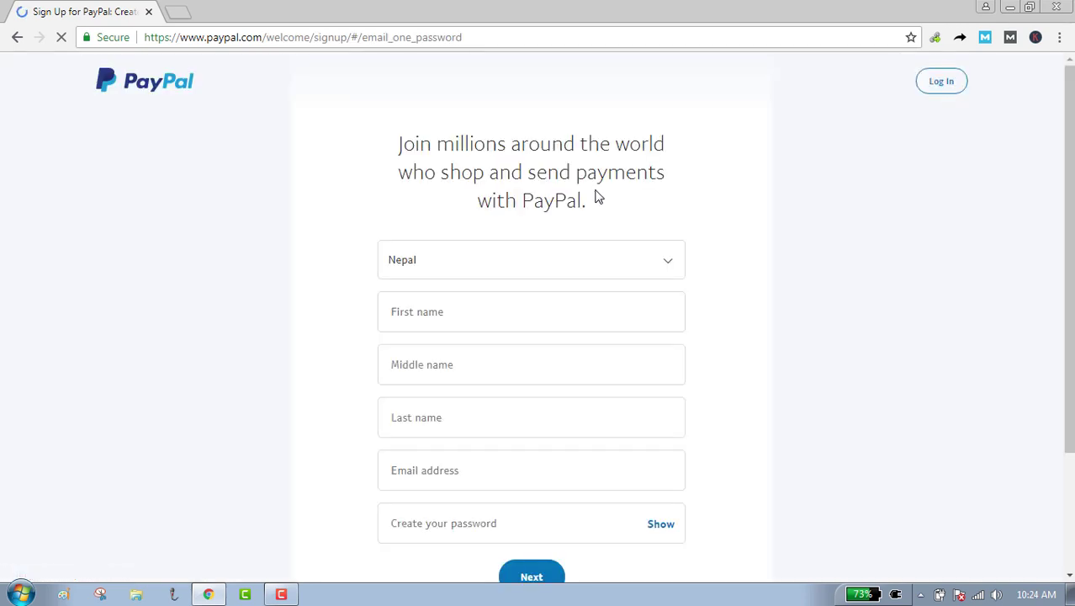
{"action": "left_click", "coordinate": [677, 266]}
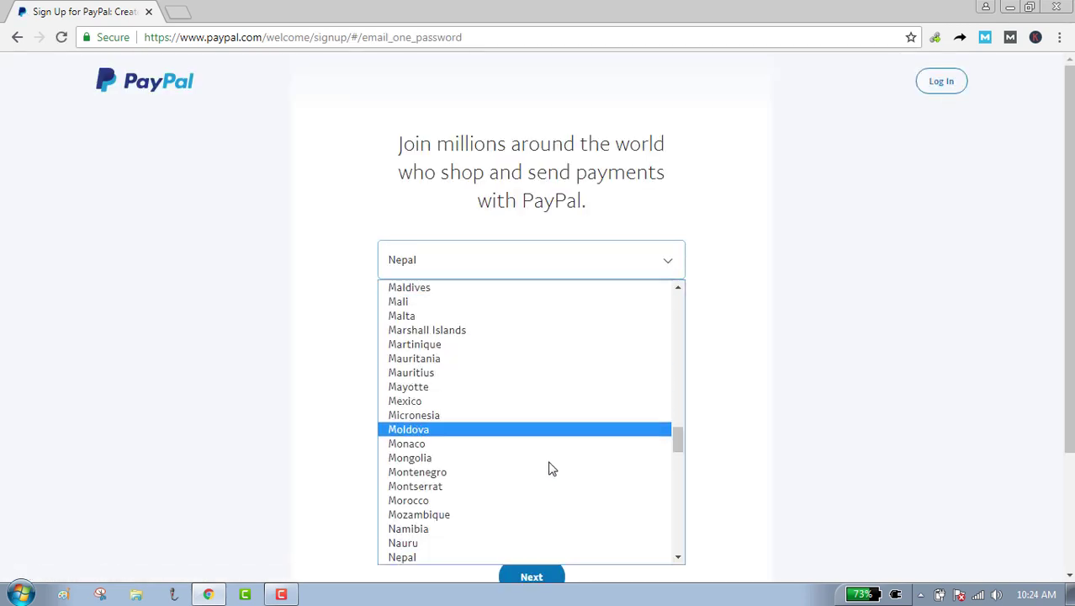
{"action": "left_click", "coordinate": [528, 557]}
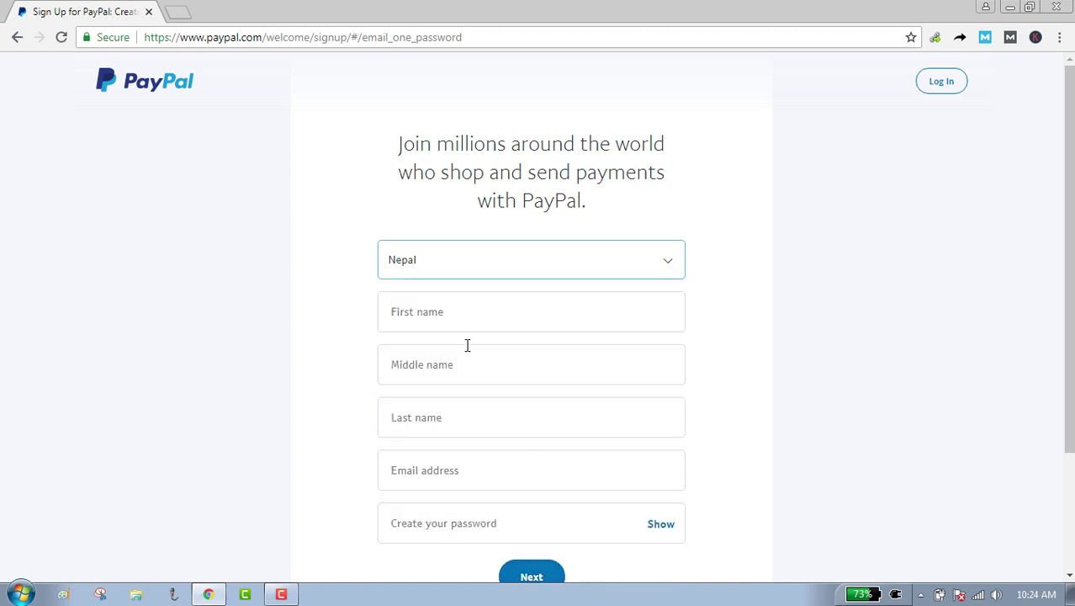
Enter the user's first and last name, leaving the middle name blank.
{"action": "scroll", "coordinate": [470, 341], "scroll_direction": "down", "scroll_amount": 1}
{"action": "left_click", "coordinate": [511, 241]}
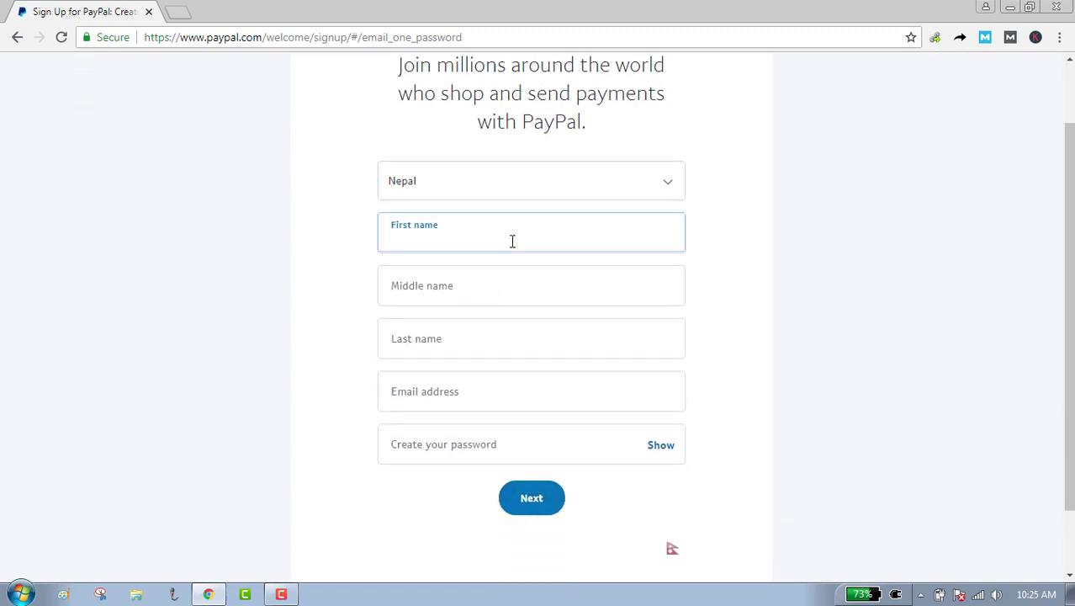
{"action": "left_click", "coordinate": [508, 291]}
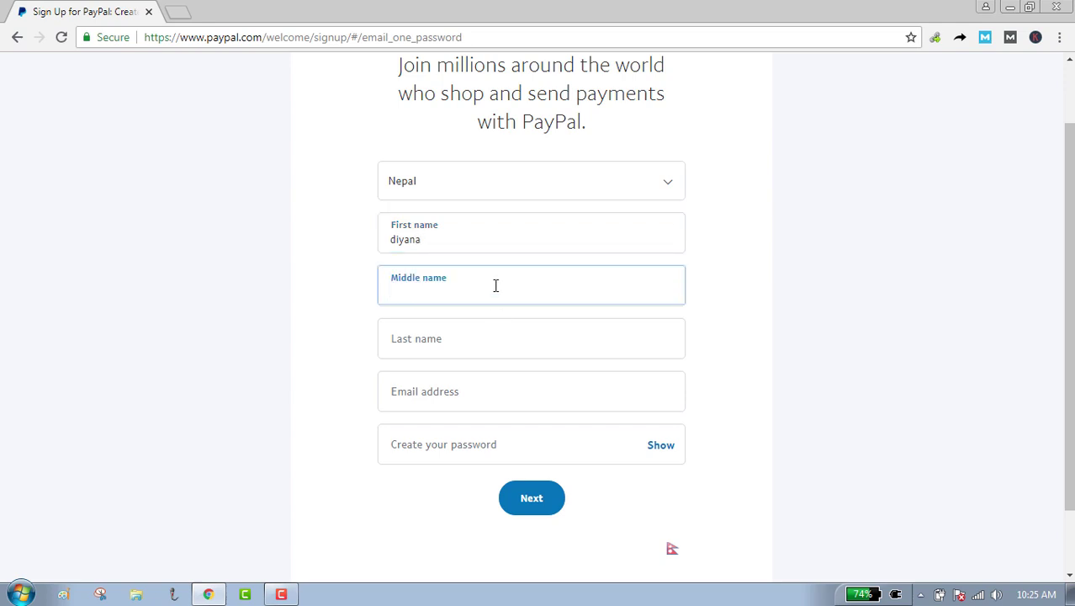
{"action": "left_click", "coordinate": [474, 355]}
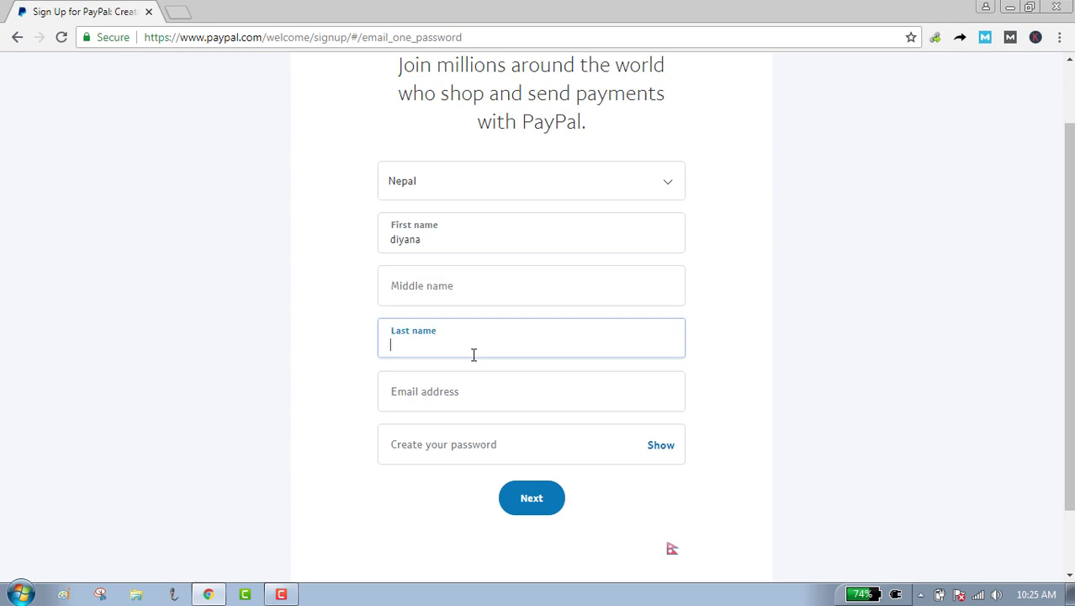
Fill in the email address and a new account password, then submit the details.
{"action": "left_click", "coordinate": [476, 402]}
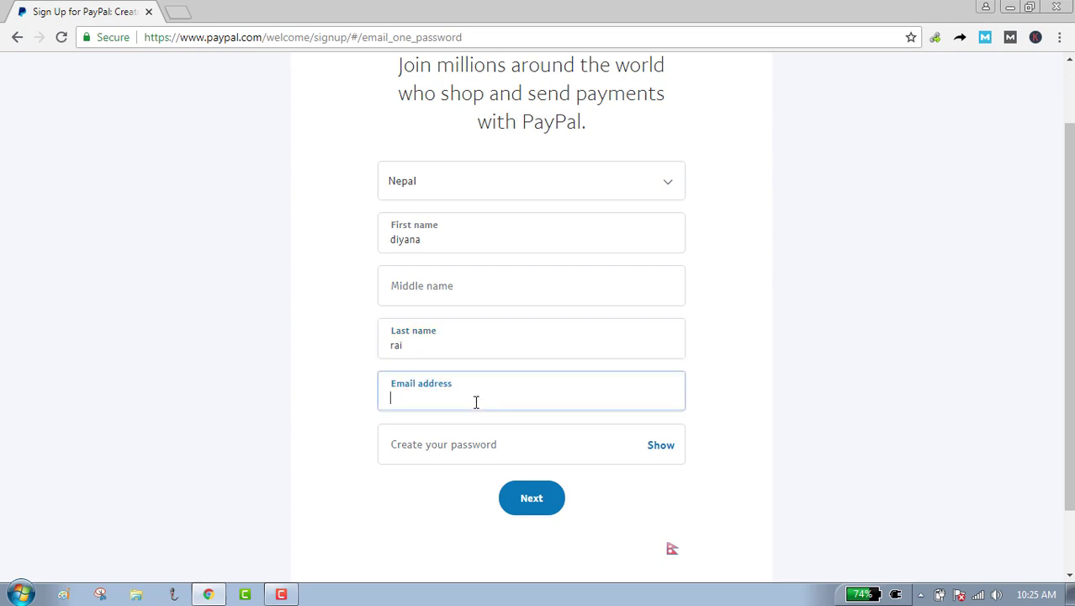
{"action": "type", "text": "y"}
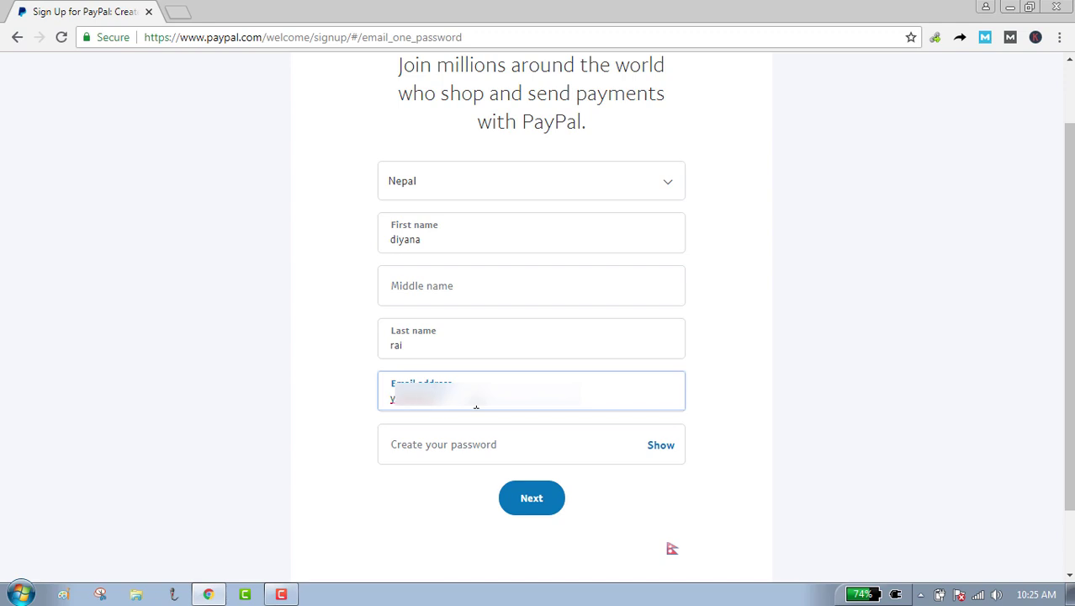
{"action": "type", "text": "aira"}
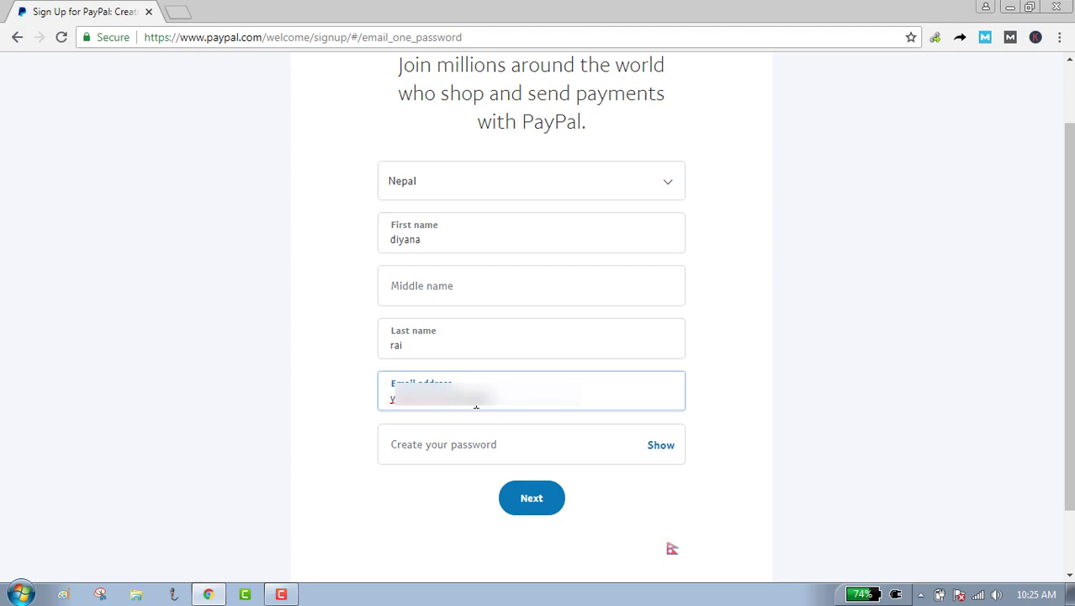
{"action": "type", "text": "i"}
{"action": "left_click", "coordinate": [477, 444]}
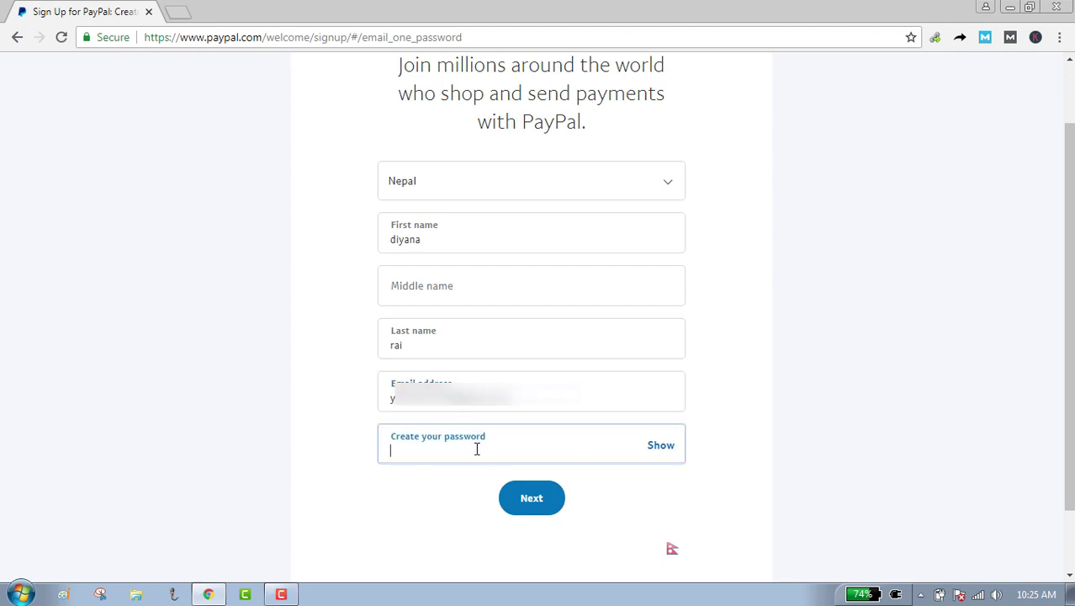
{"action": "type", "text": "•••••"}
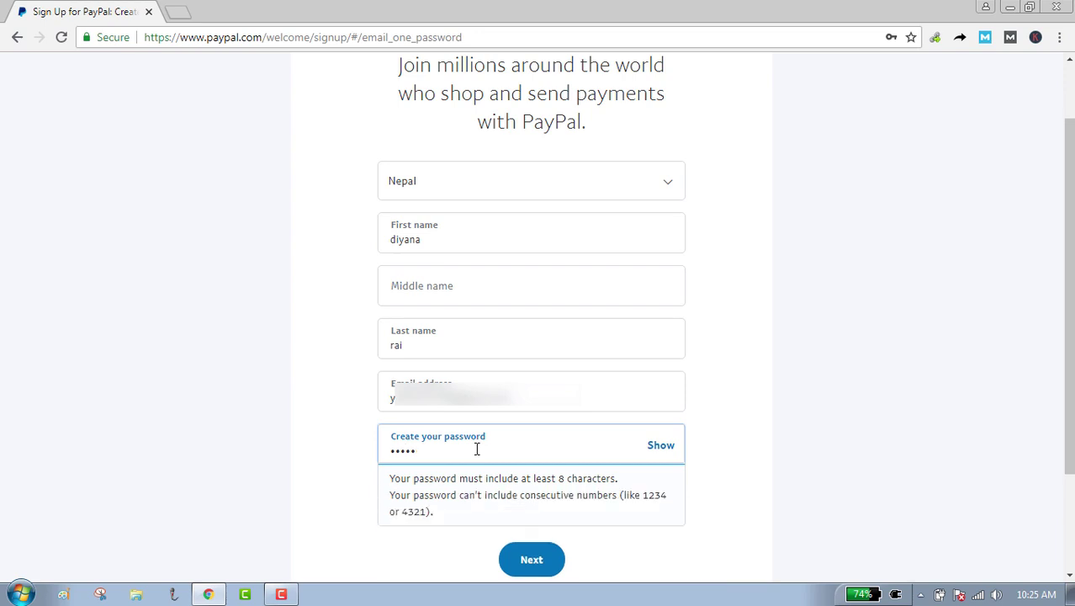
{"action": "type", "text": "•••••"}
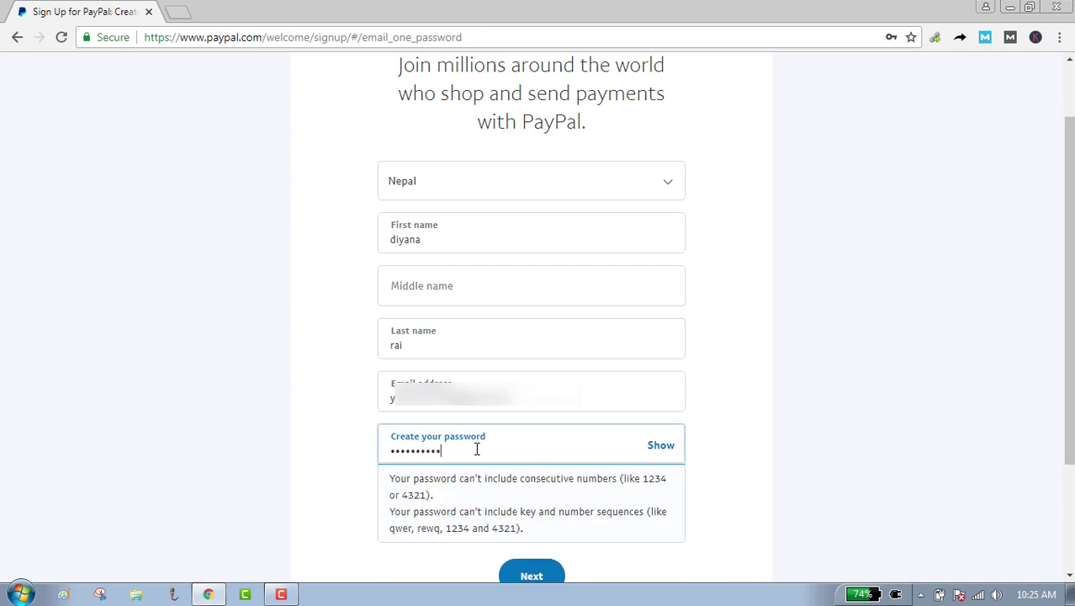
{"action": "type", "text": "••••••••"}
{"action": "scroll", "coordinate": [456, 528], "scroll_direction": "down", "scroll_amount": 1}
{"action": "scroll", "coordinate": [455, 530], "scroll_direction": "down", "scroll_amount": 1}
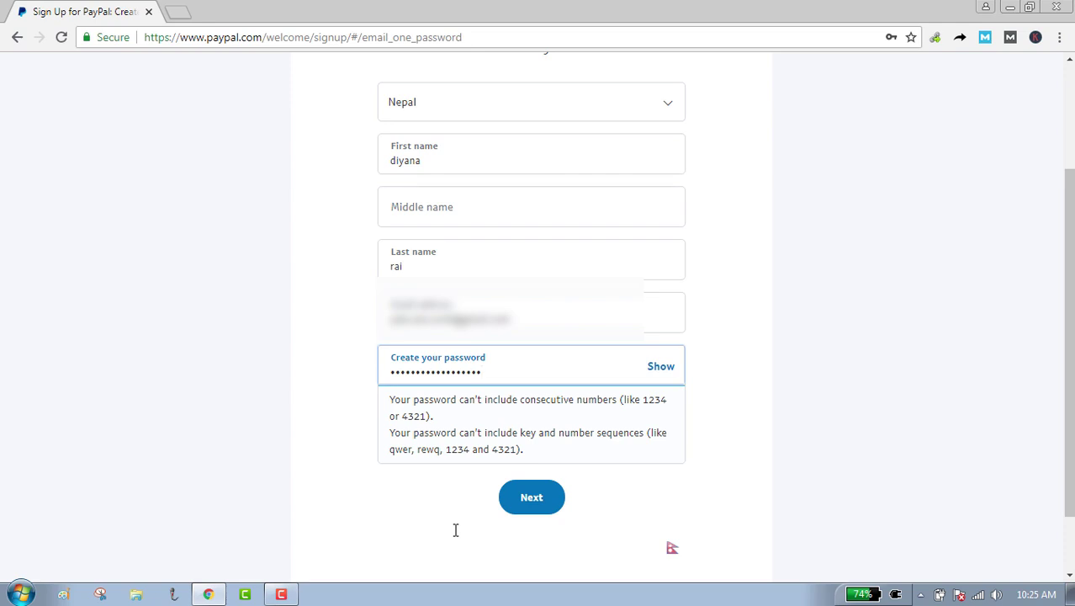
{"action": "scroll", "coordinate": [455, 530], "scroll_direction": "down", "scroll_amount": 2}
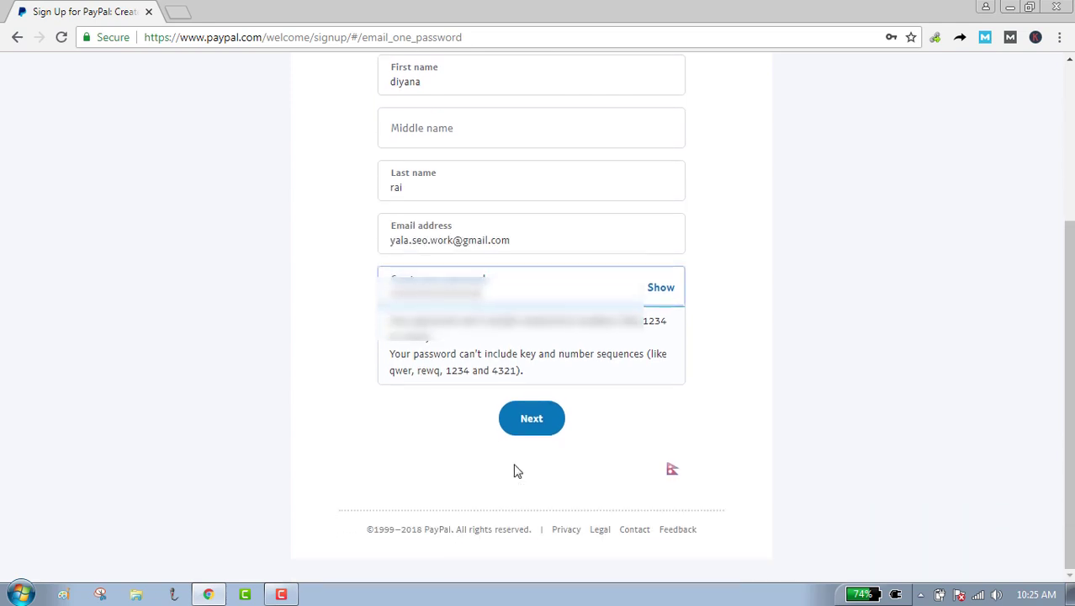
{"action": "left_click", "coordinate": [541, 426]}
{"action": "left_click", "coordinate": [518, 372]}
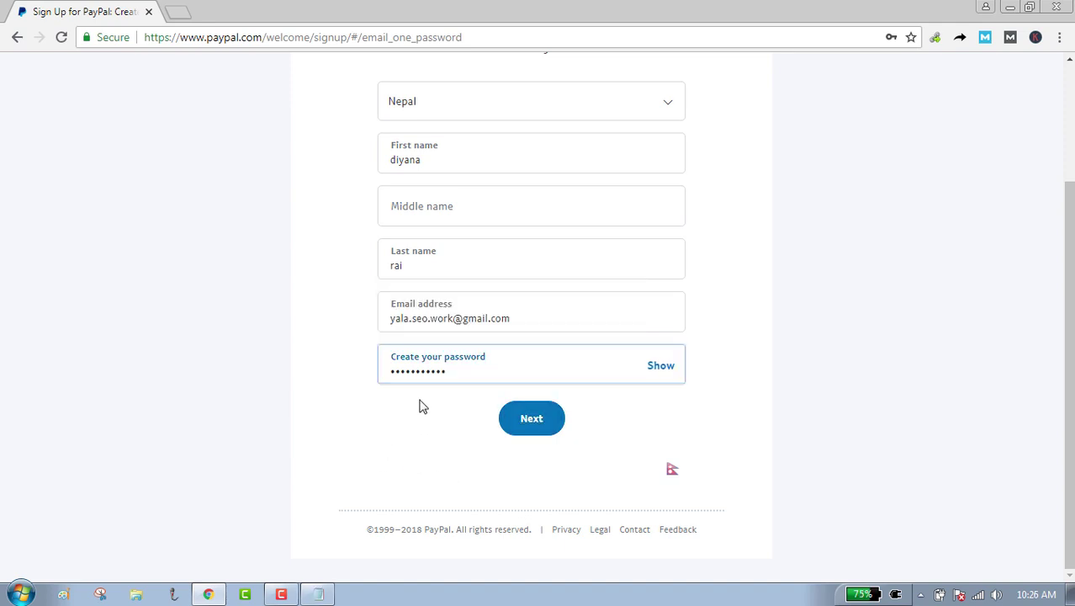
Continue to the personal details page and dismiss Chrome's save-password prompt without saving.
{"action": "left_click", "coordinate": [521, 423]}
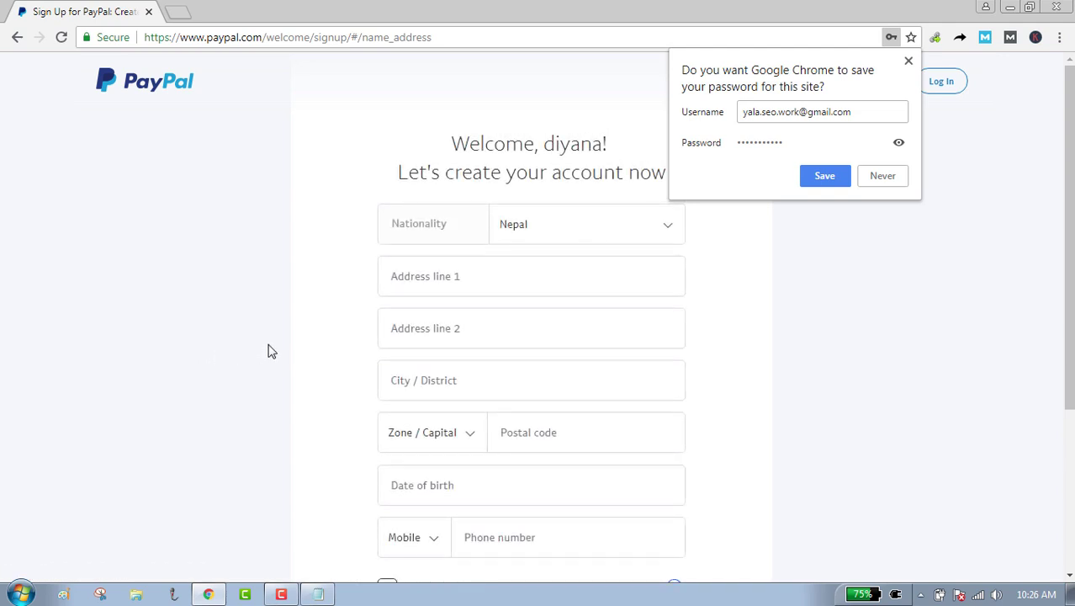
{"action": "left_click", "coordinate": [909, 61]}
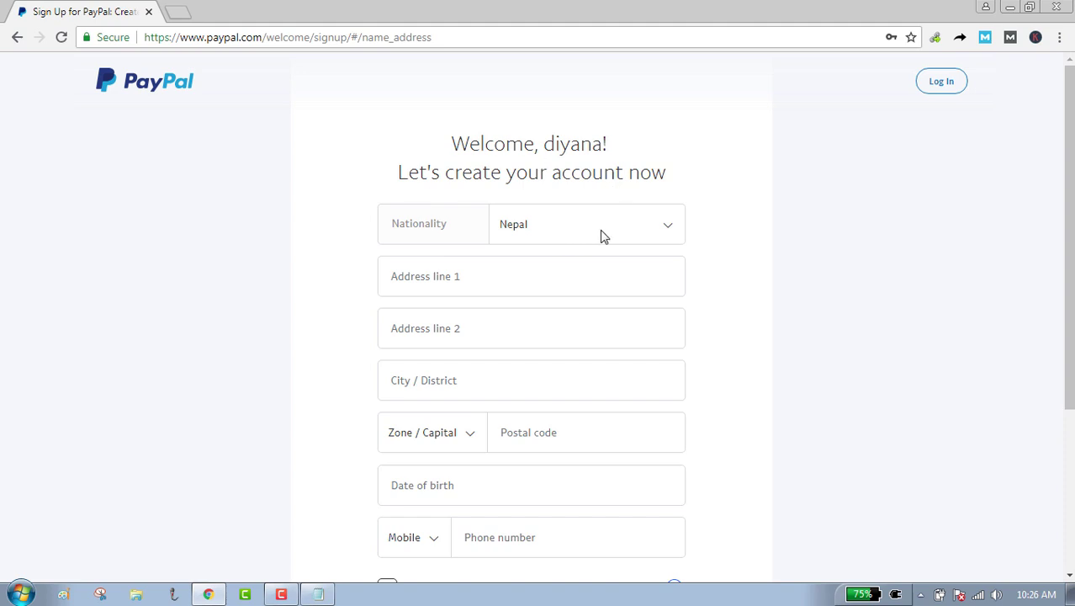
Enter the street address in Address line 1 and Address line 2.
{"action": "scroll", "coordinate": [552, 325], "scroll_direction": "down", "scroll_amount": 1}
{"action": "left_click", "coordinate": [494, 212]}
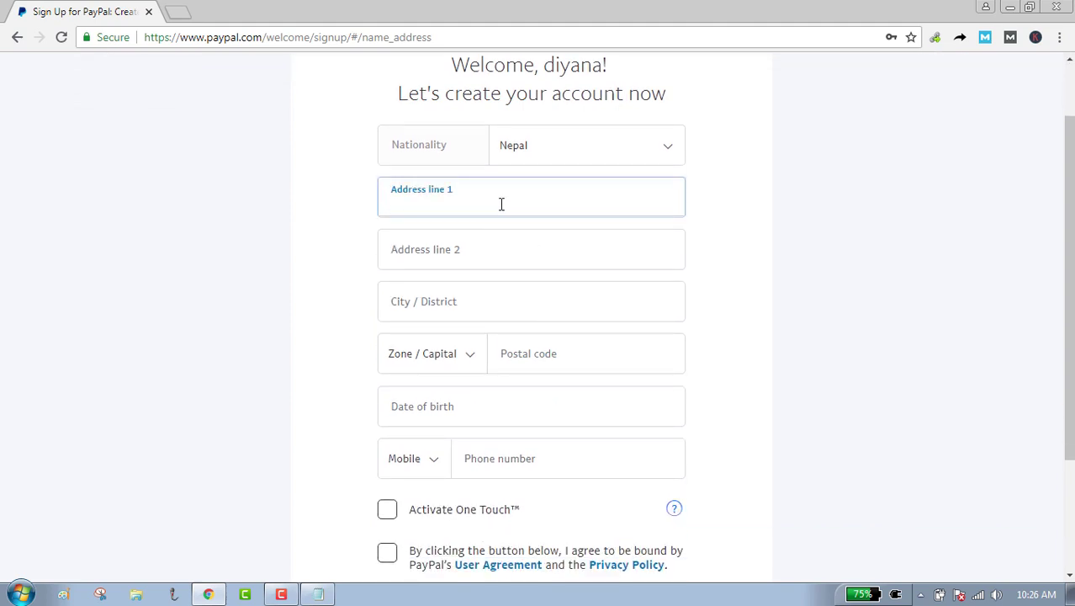
{"action": "left_click", "coordinate": [482, 256]}
{"action": "type", "text": "lalitpur"}
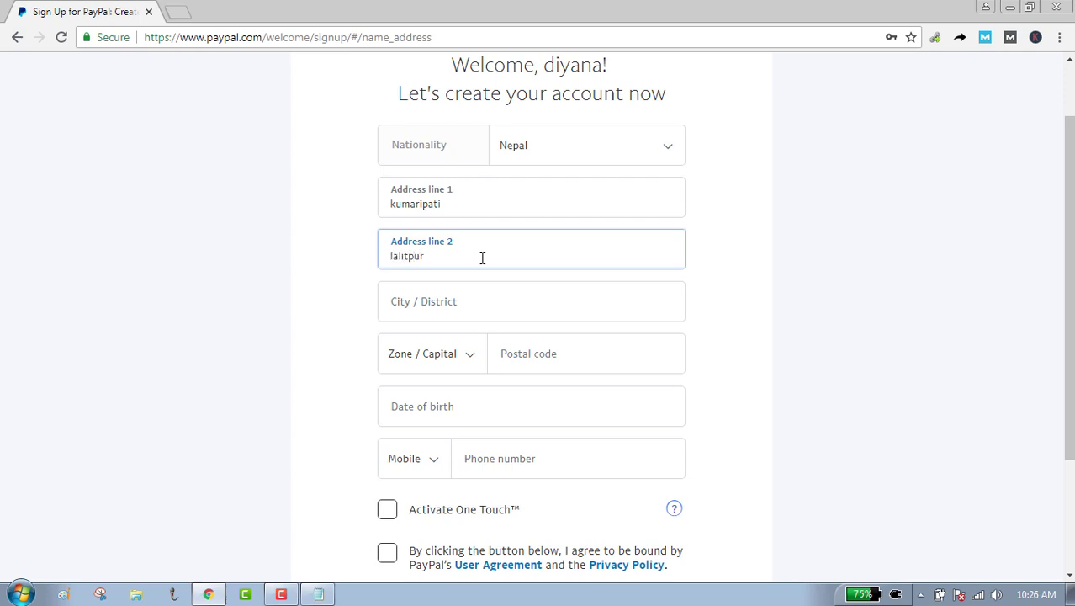
Fill in the city/district, pick the zone from the dropdown, and enter the postal code.
{"action": "left_click", "coordinate": [472, 300]}
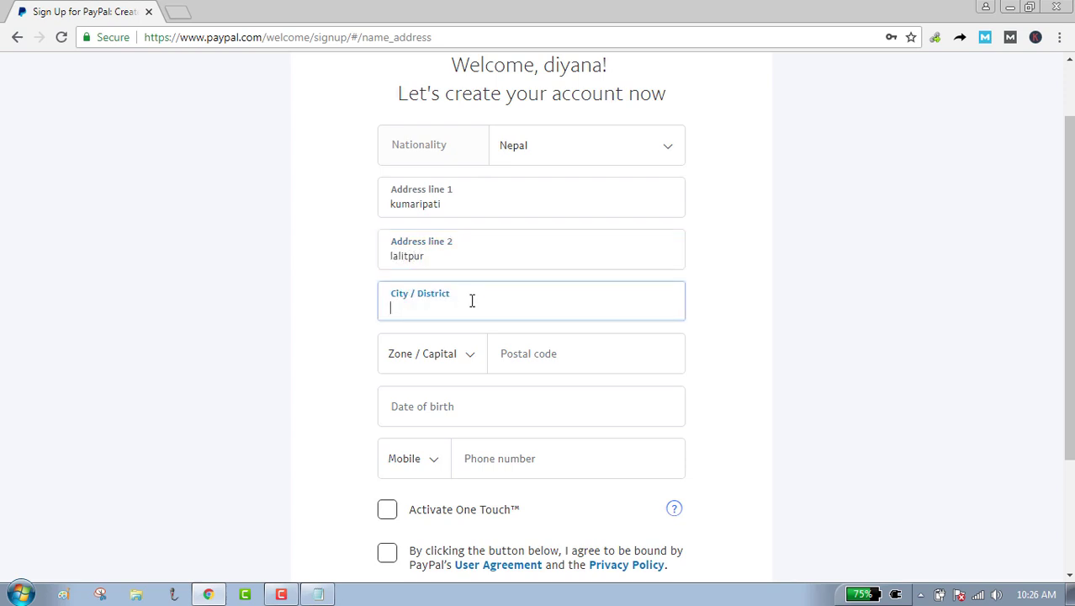
{"action": "type", "text": "kathmandu"}
{"action": "left_click", "coordinate": [483, 368]}
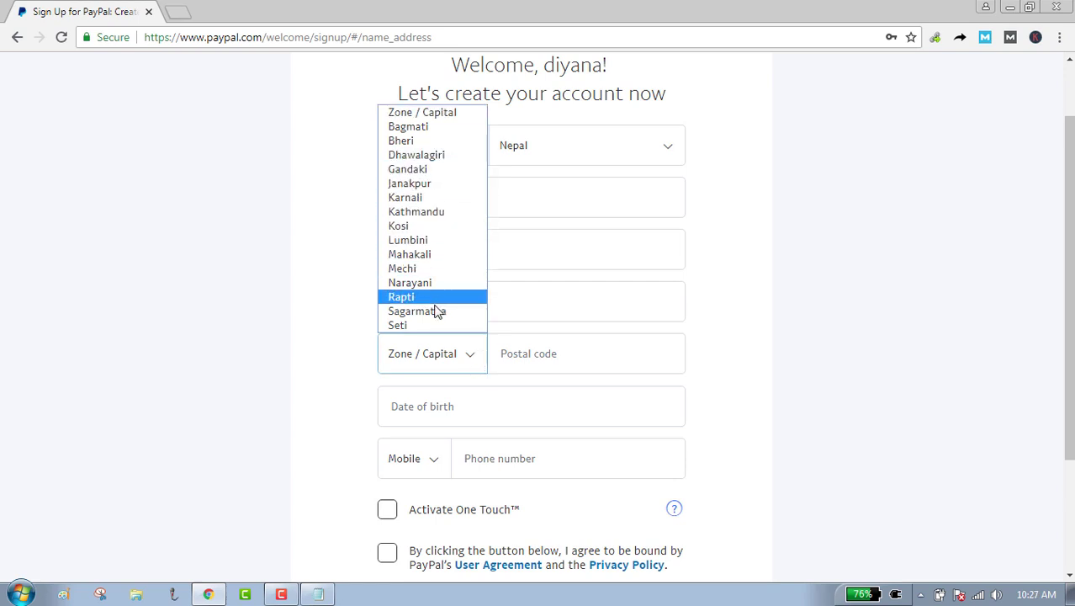
{"action": "left_click", "coordinate": [434, 127]}
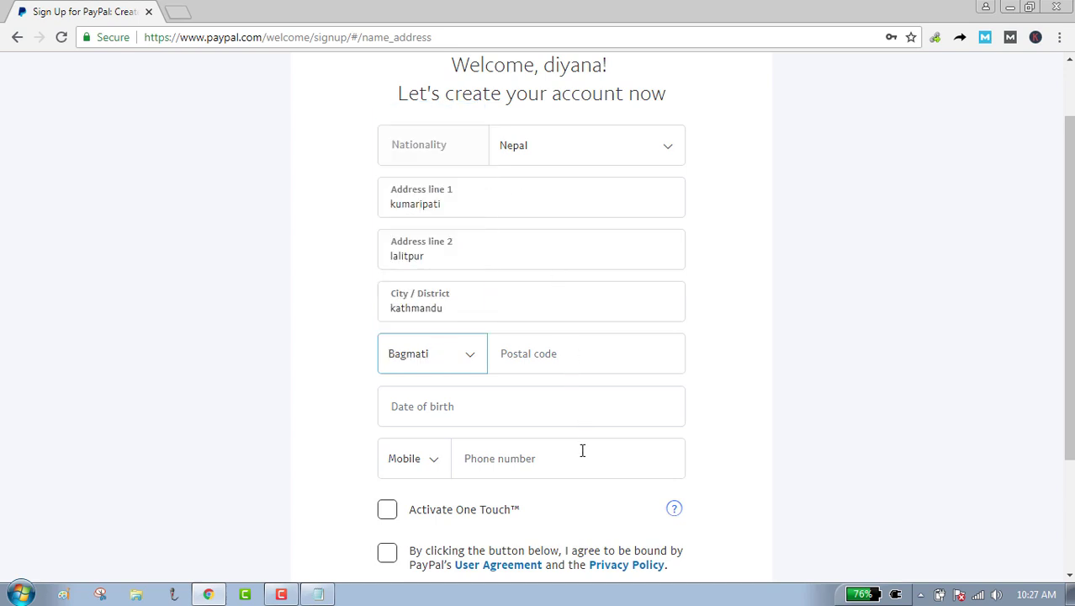
{"action": "left_click", "coordinate": [573, 361]}
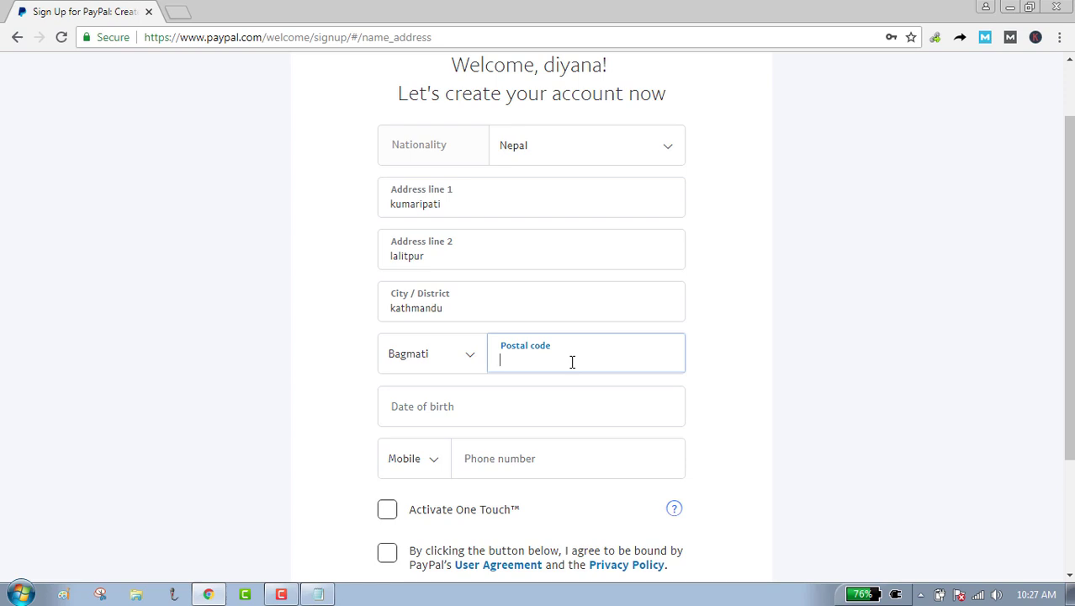
{"action": "type", "text": "44600"}
{"action": "left_click", "coordinate": [530, 420]}
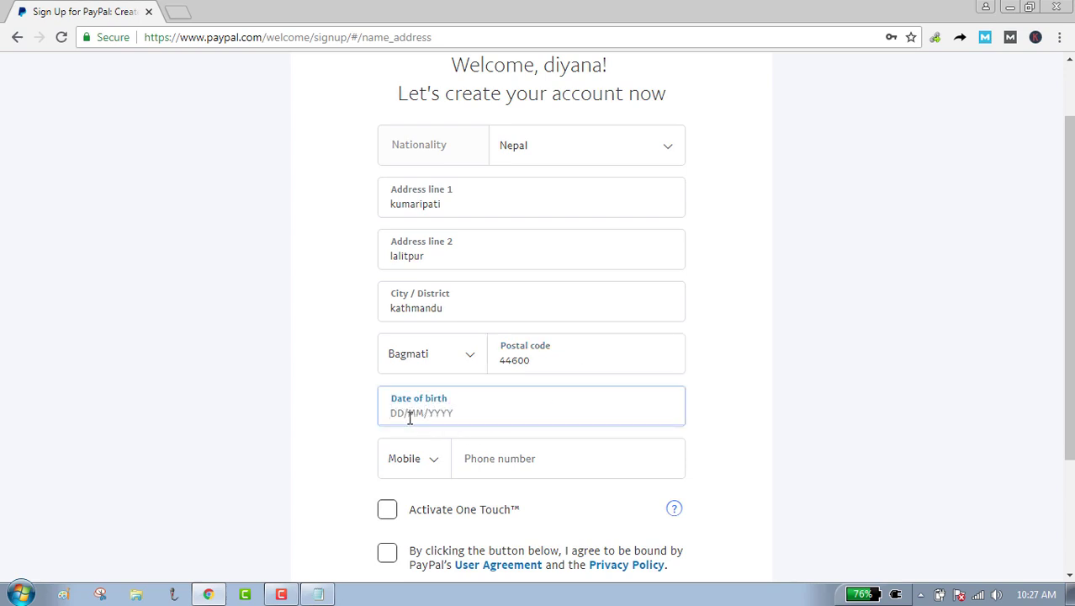
{"action": "type", "text": "18"}
{"action": "type", "text": "02"}
{"action": "key", "text": "BackSpace"}
{"action": "key", "text": "BackSpace"}
{"action": "key", "text": "BackSpace"}
{"action": "type", "text": "02/1999"}
Keep Mobile as the phone type and enter the mobile phone number.
{"action": "scroll", "coordinate": [441, 491], "scroll_direction": "down", "scroll_amount": 3}
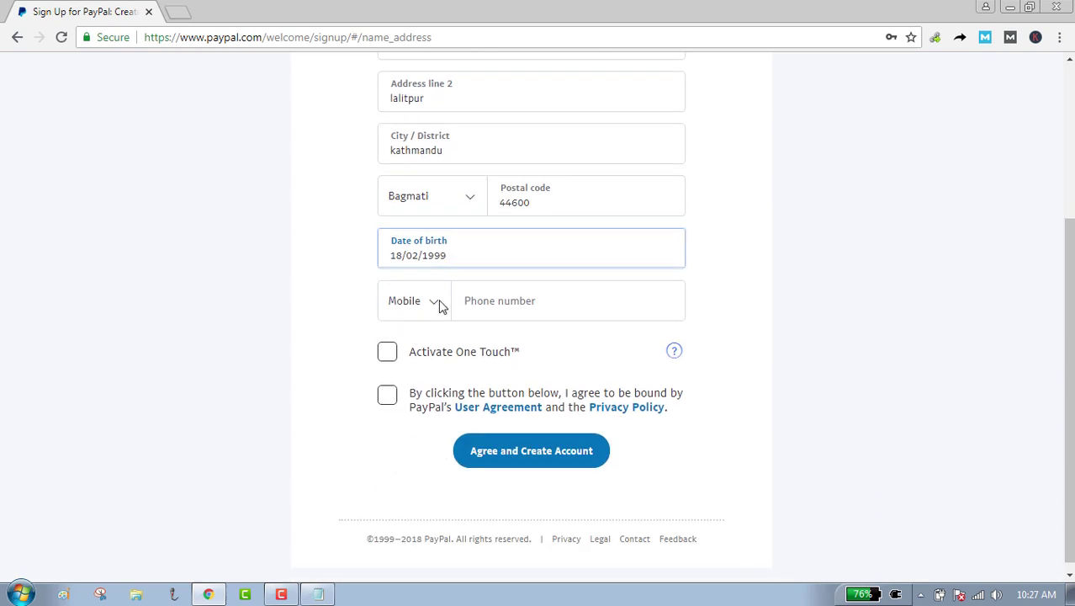
{"action": "left_click", "coordinate": [432, 313]}
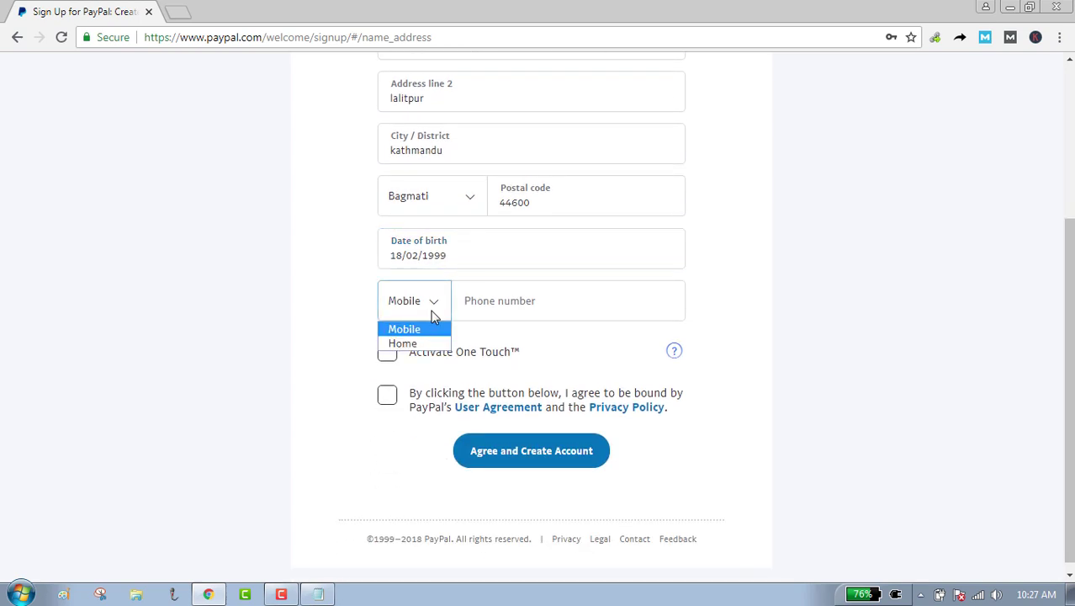
{"action": "left_click", "coordinate": [431, 312]}
{"action": "left_click", "coordinate": [520, 301]}
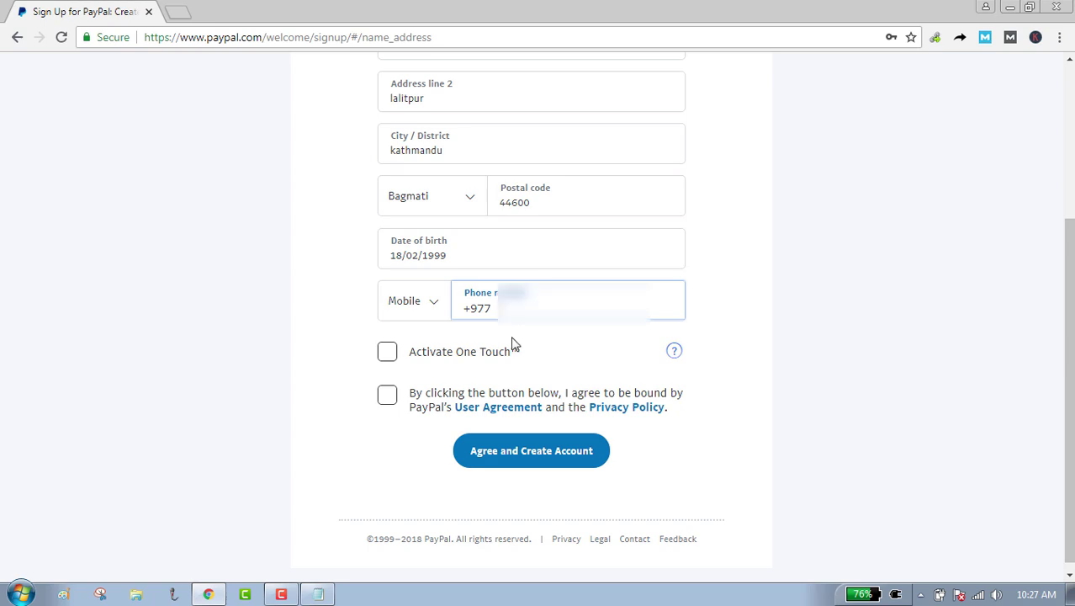
{"action": "type", "text": "98412345"}
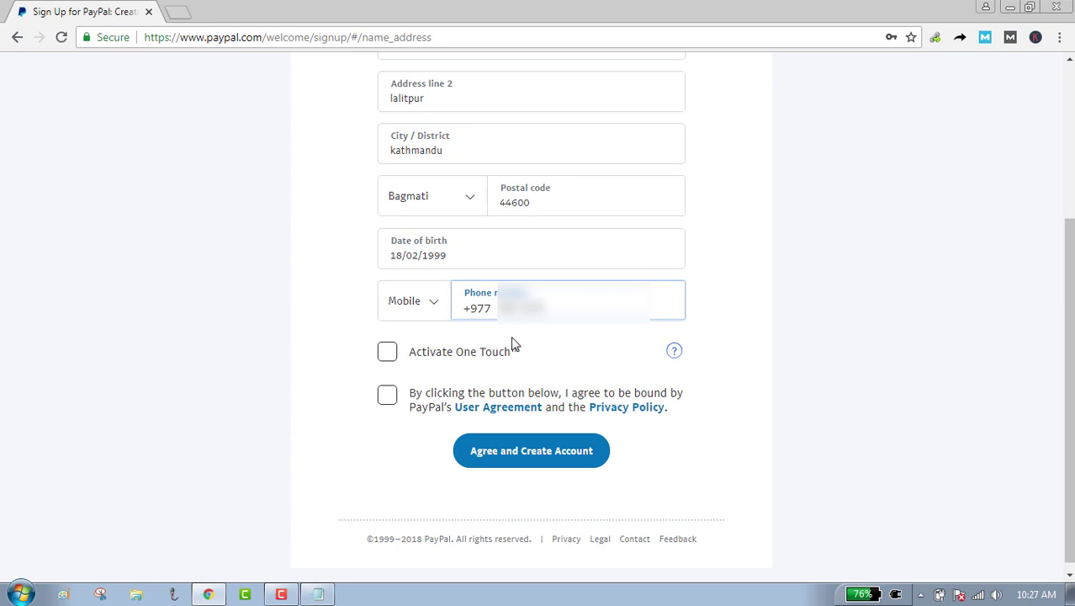
{"action": "type", "text": "6789"}
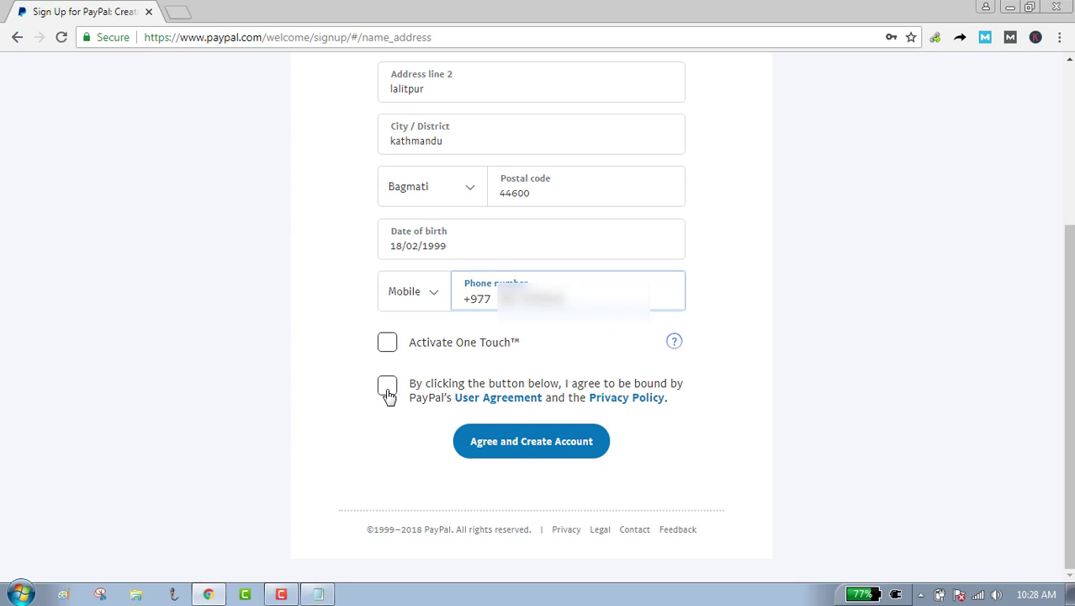
Accept the user agreement, enable One Touch, and submit to create the account.
{"action": "left_click", "coordinate": [388, 395]}
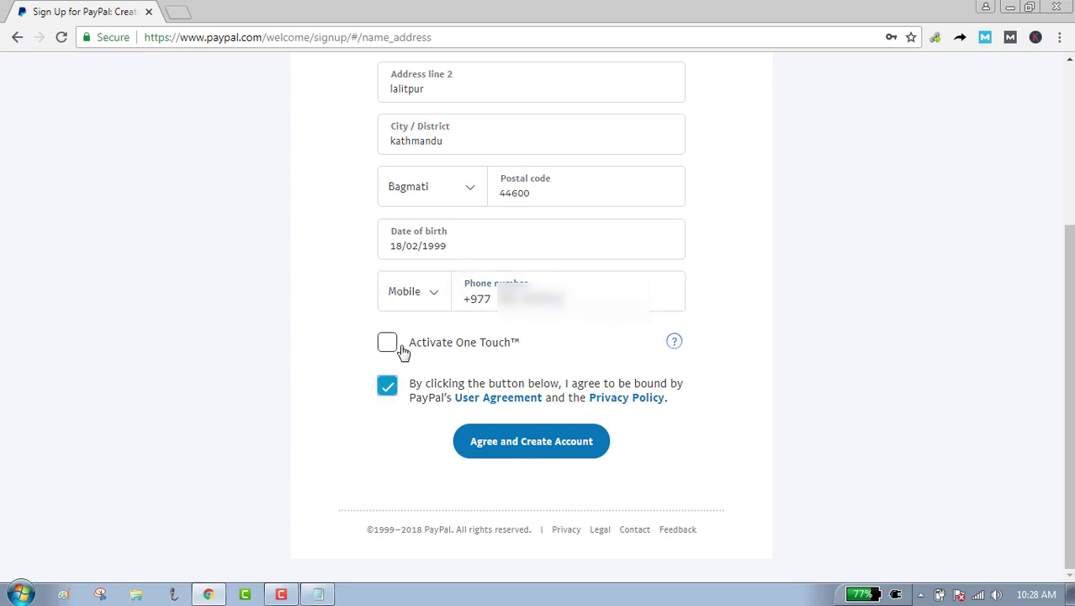
{"action": "left_click", "coordinate": [388, 352]}
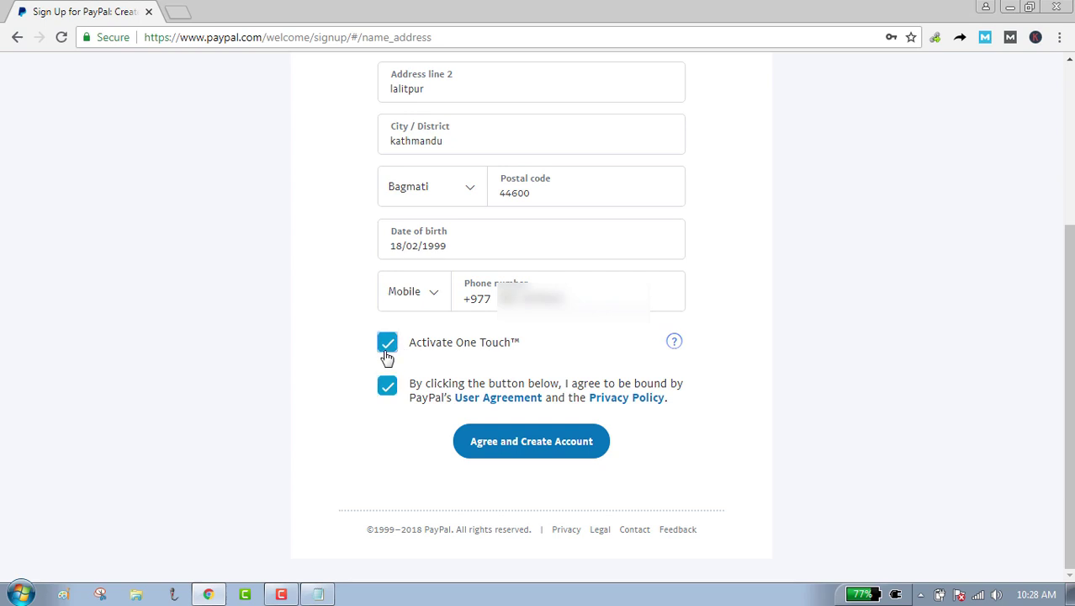
{"action": "left_click", "coordinate": [543, 448]}
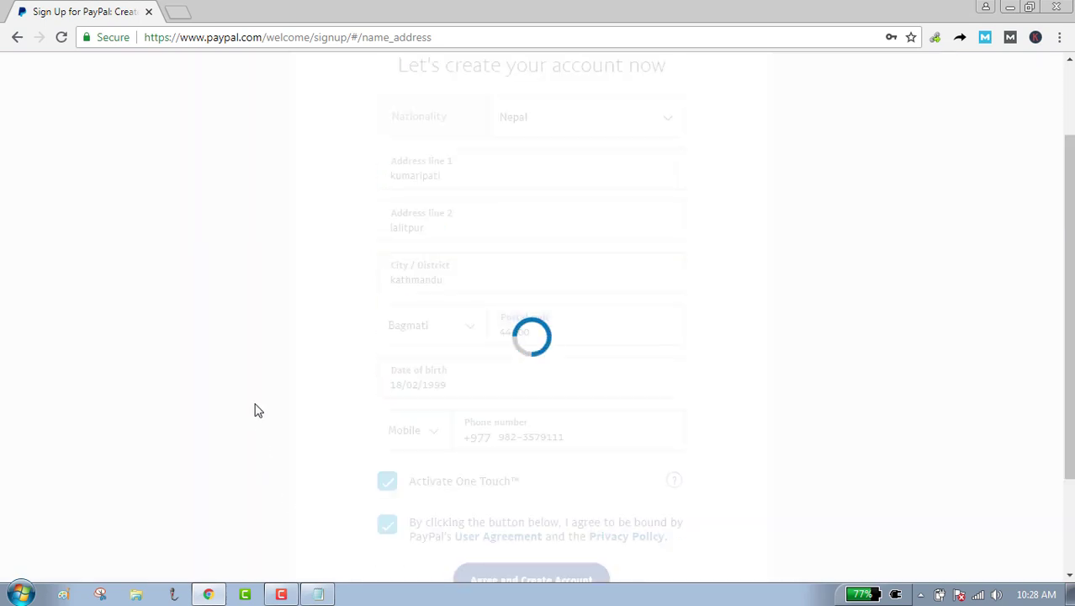